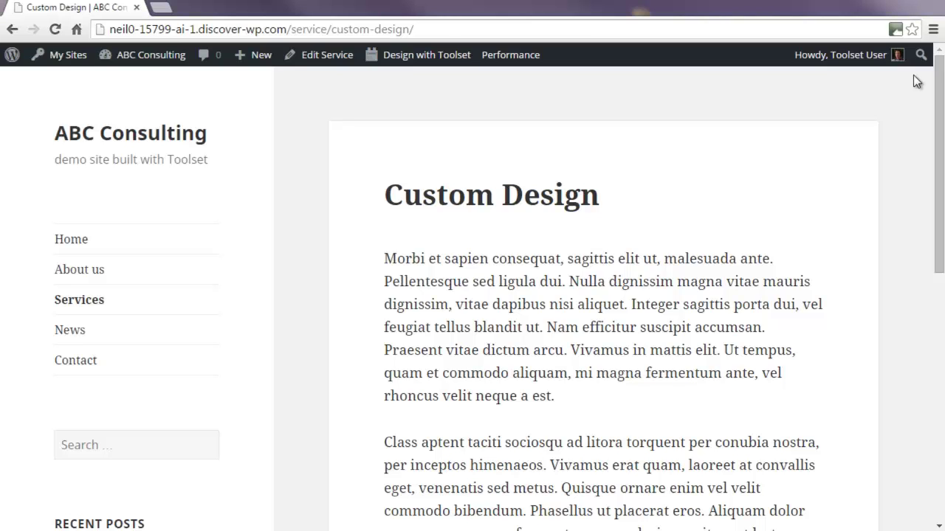
# Step: Go from the live site to the dashboard, then to the Views Content Templates list
pyautogui.moveTo(144, 55)
pyautogui.click(141, 82)
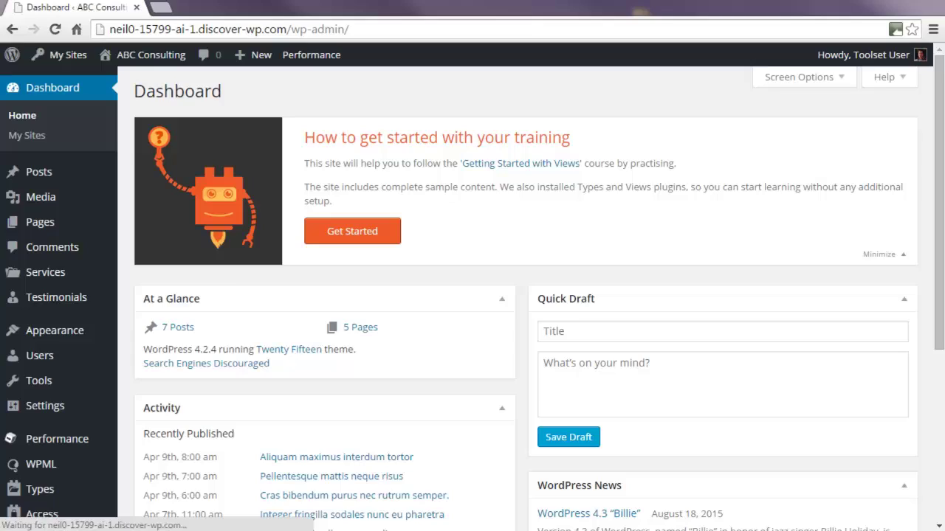
pyautogui.scroll(-5, 143, 306)
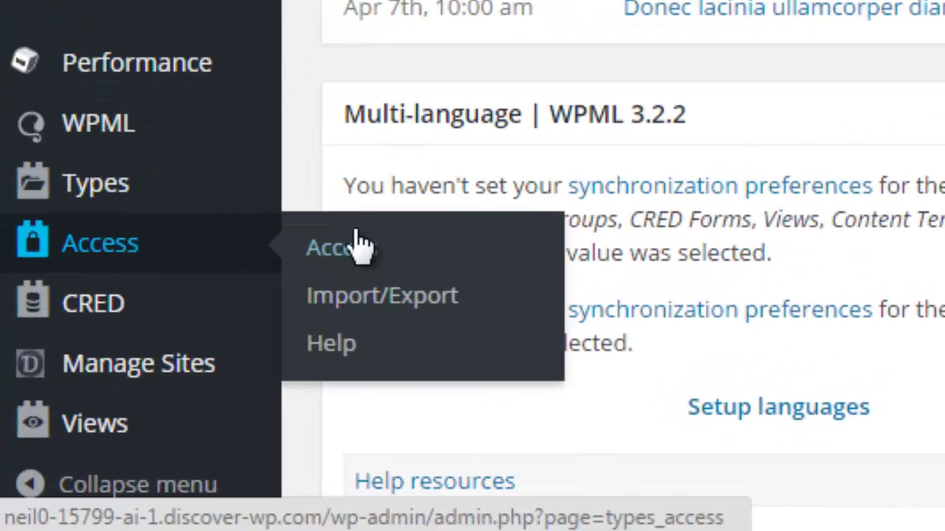
pyautogui.moveTo(95, 423)
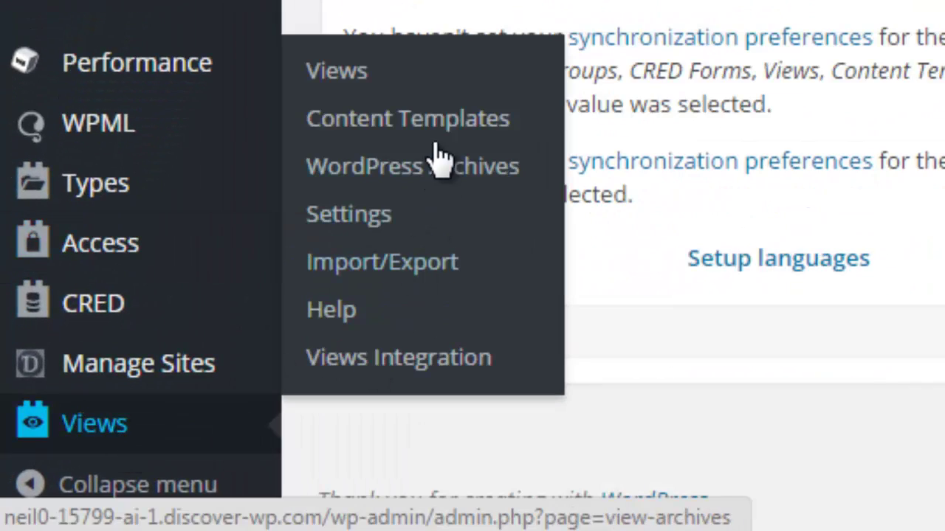
pyautogui.click(434, 137)
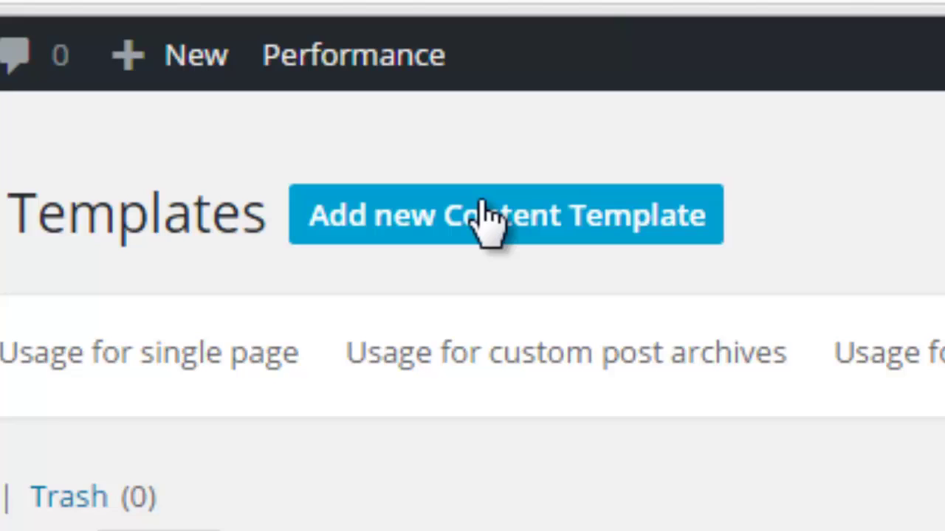
# Step: Create a content template named 'Services Styling' used for single Services pages
pyautogui.click(468, 203)
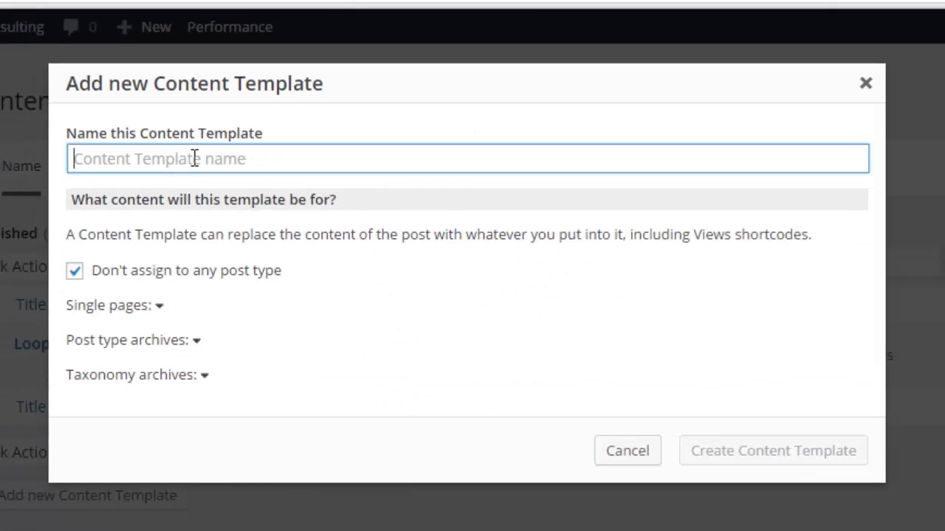
pyautogui.write('S')
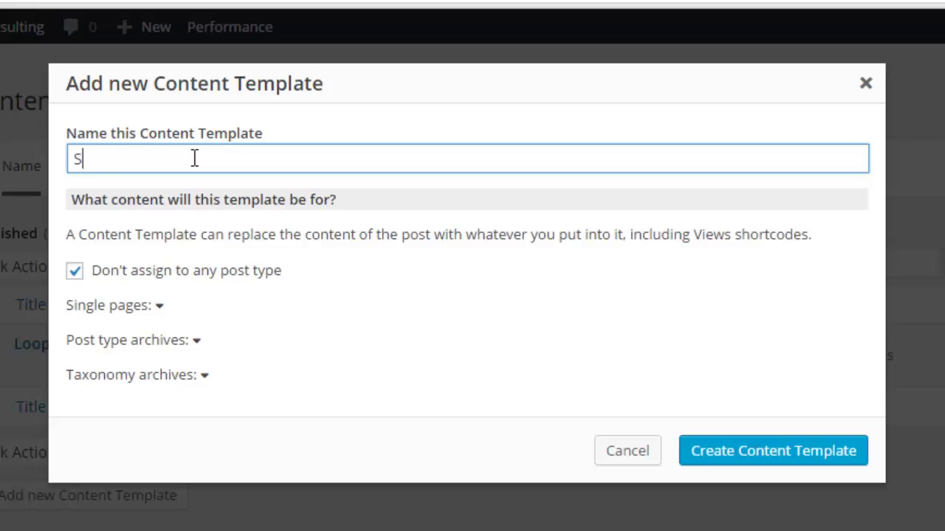
pyautogui.write('ervices S')
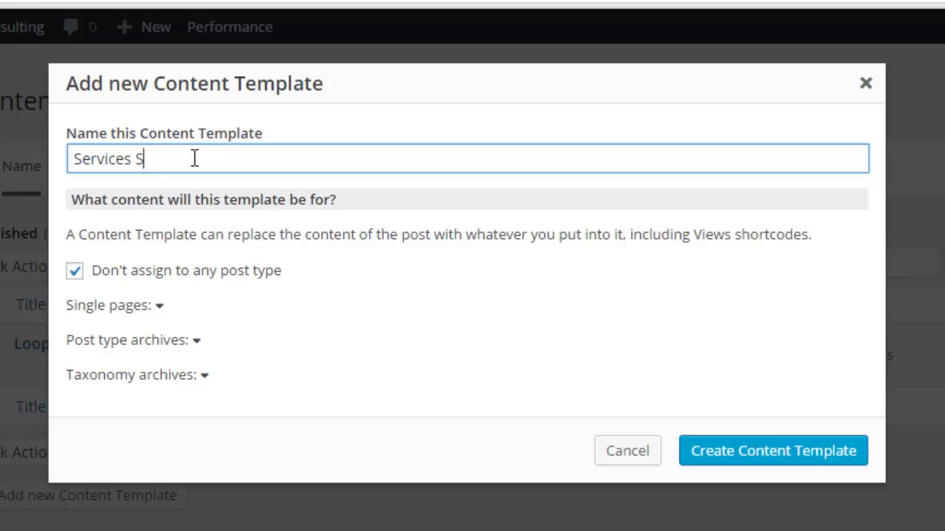
pyautogui.write('tyling')
pyautogui.click(159, 304)
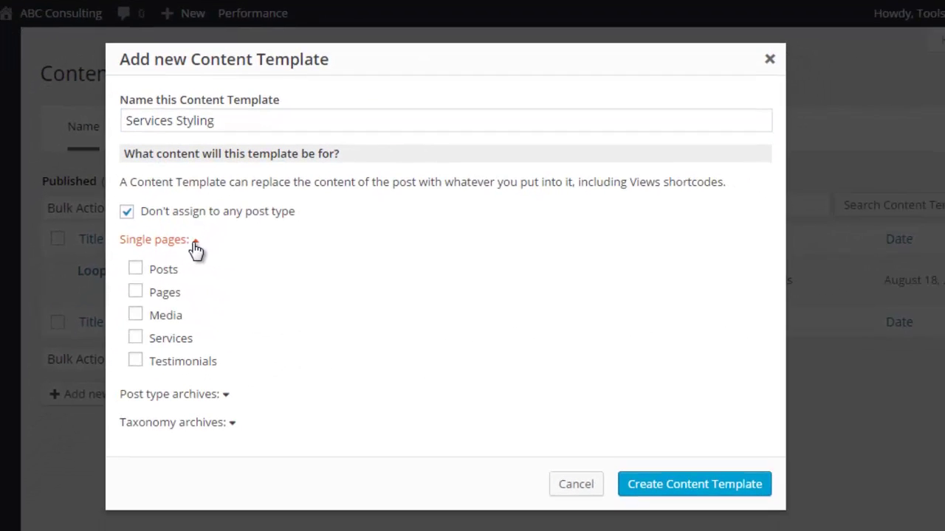
pyautogui.click(136, 339)
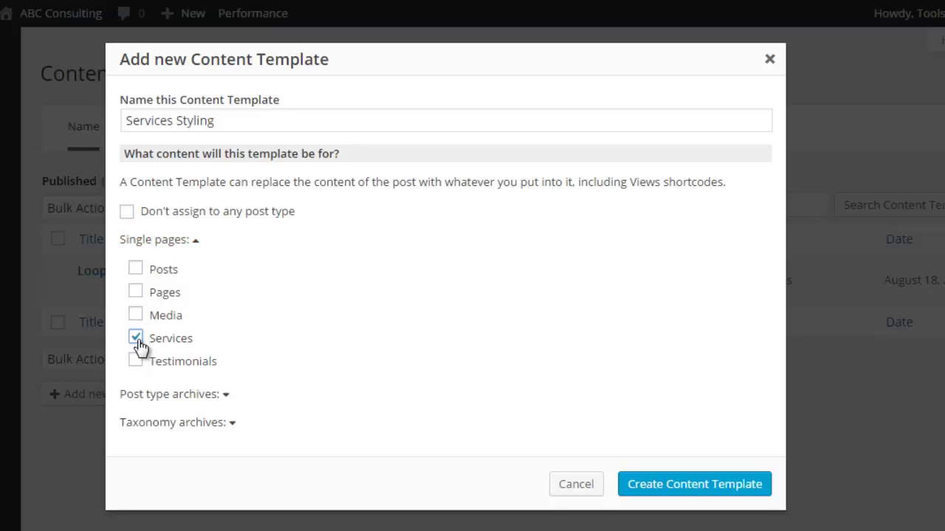
pyautogui.click(685, 495)
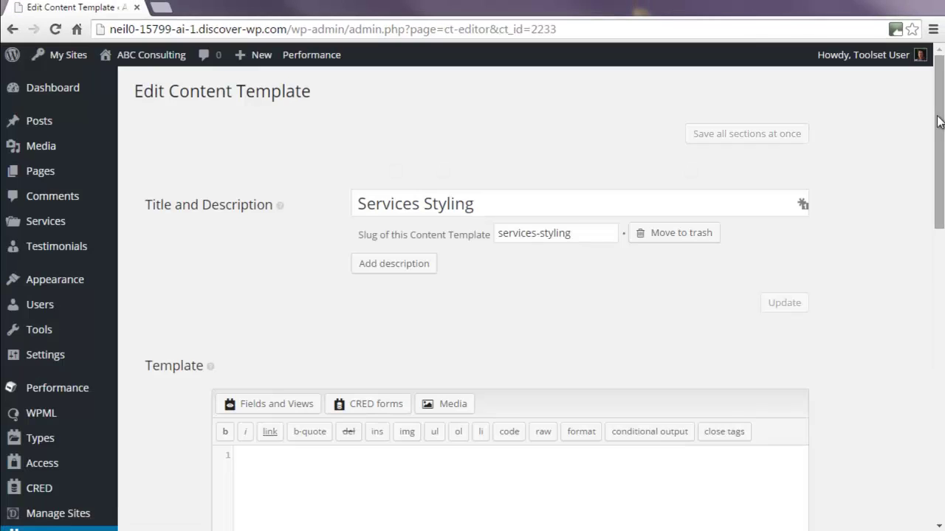
# Step: In the template editor, pick the Service image field under Service Details in Fields and Views
pyautogui.scroll(-1, 938, 159)
pyautogui.moveTo(938, 158); pyautogui.dragTo(934, 194)
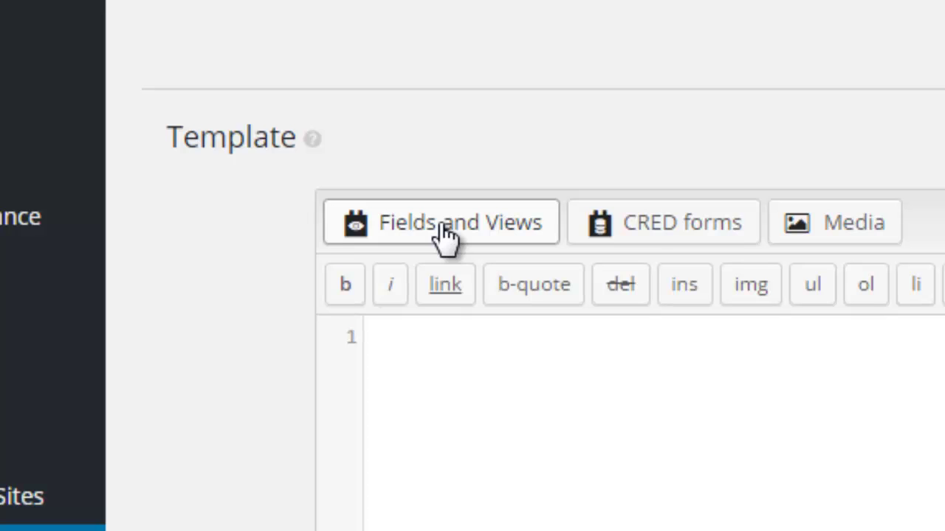
pyautogui.click(445, 226)
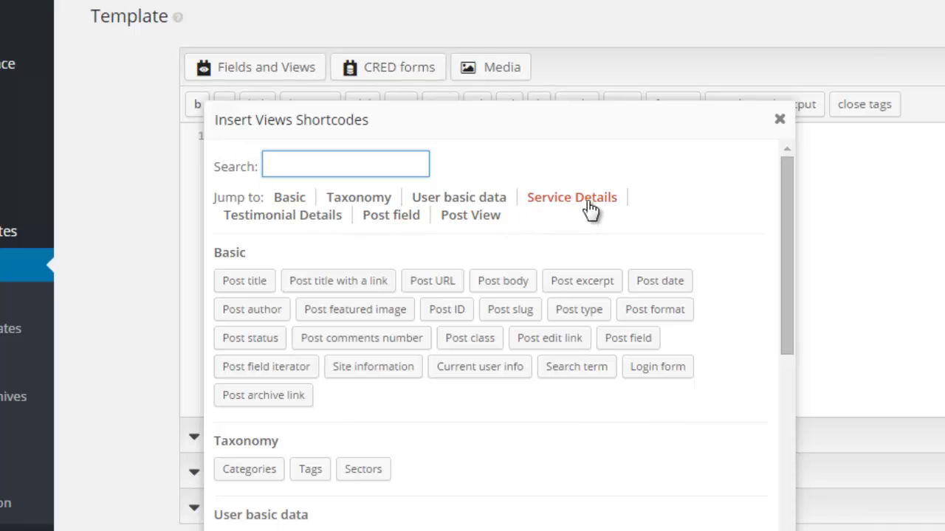
pyautogui.click(590, 201)
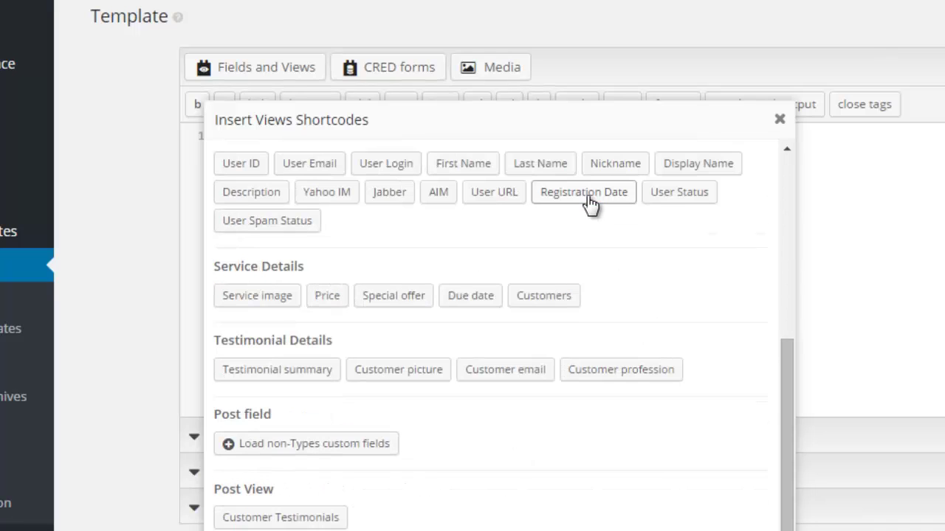
pyautogui.click(263, 297)
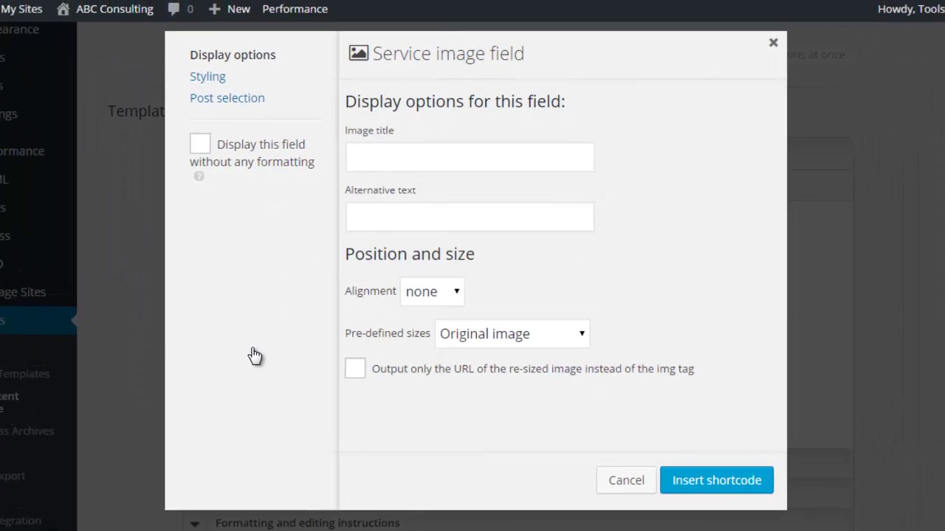
# Step: Insert the Service image field left-aligned at the Medium - 300x300 size
pyautogui.click(448, 294)
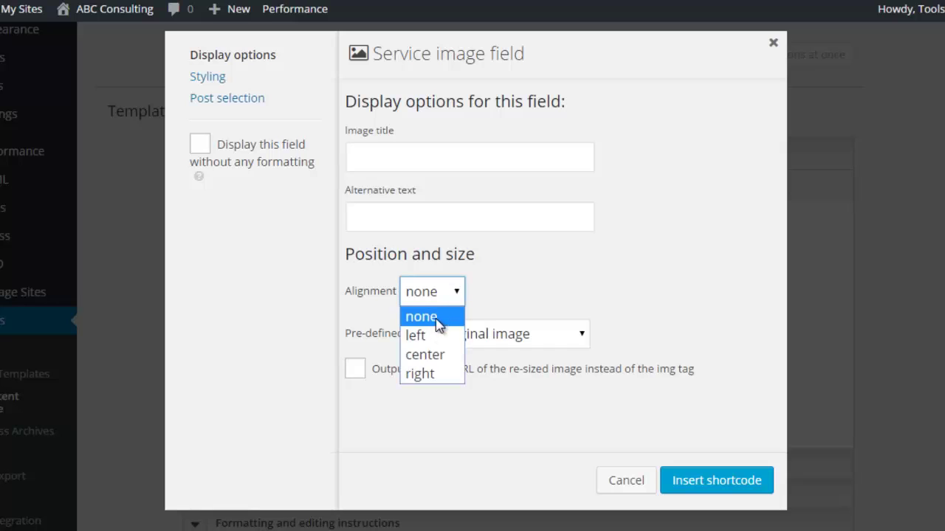
pyautogui.click(431, 339)
pyautogui.click(507, 334)
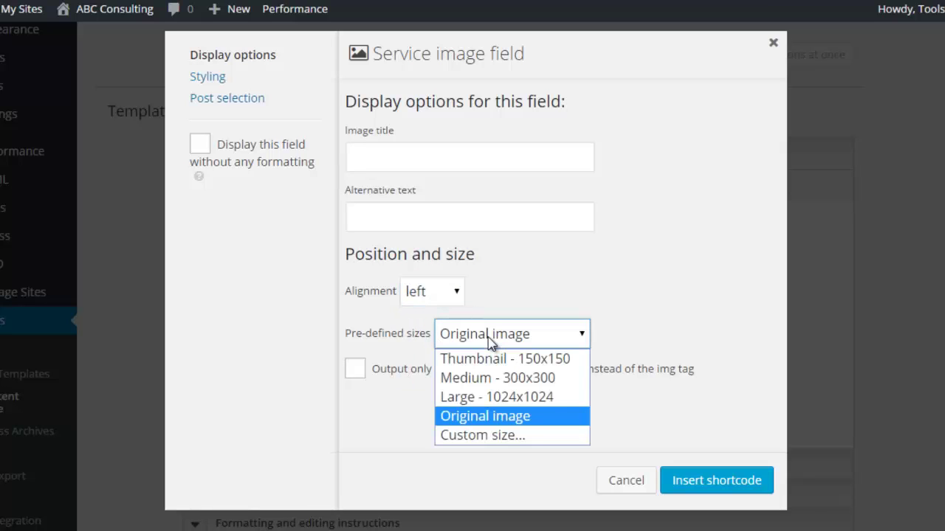
pyautogui.click(496, 379)
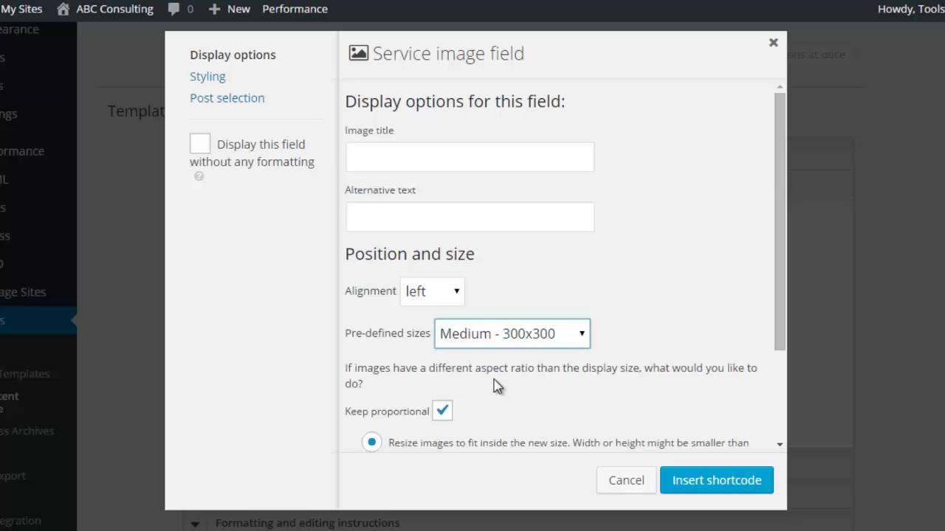
pyautogui.click(722, 486)
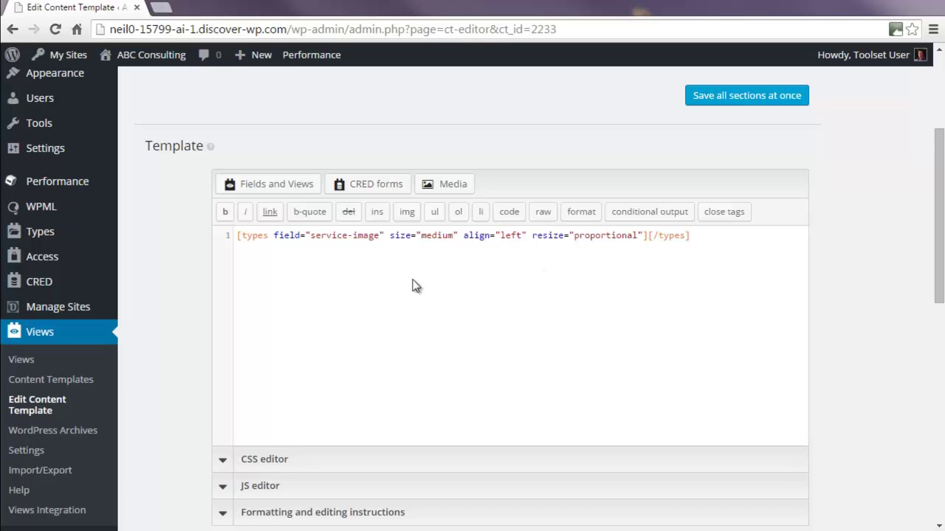
# Step: Insert the Price field with its label, then the Special offer field
pyautogui.click(284, 189)
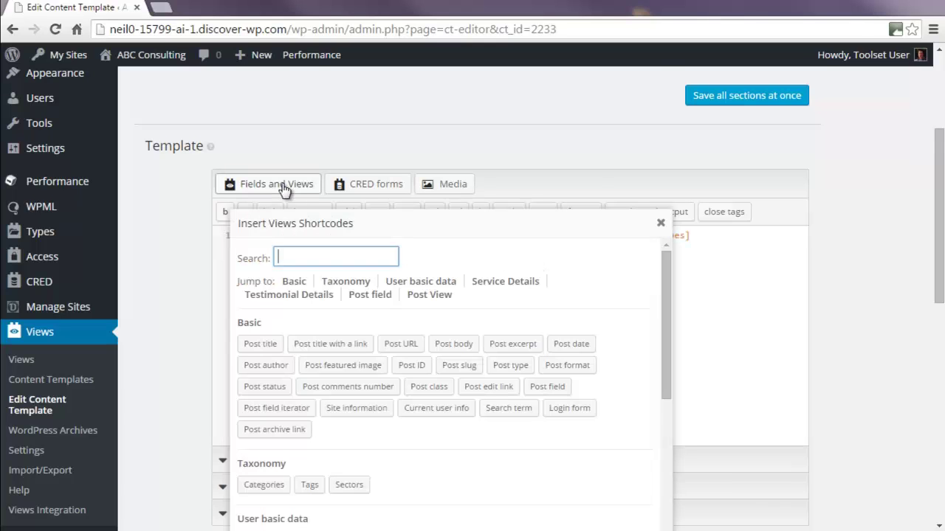
pyautogui.click(505, 283)
pyautogui.click(325, 359)
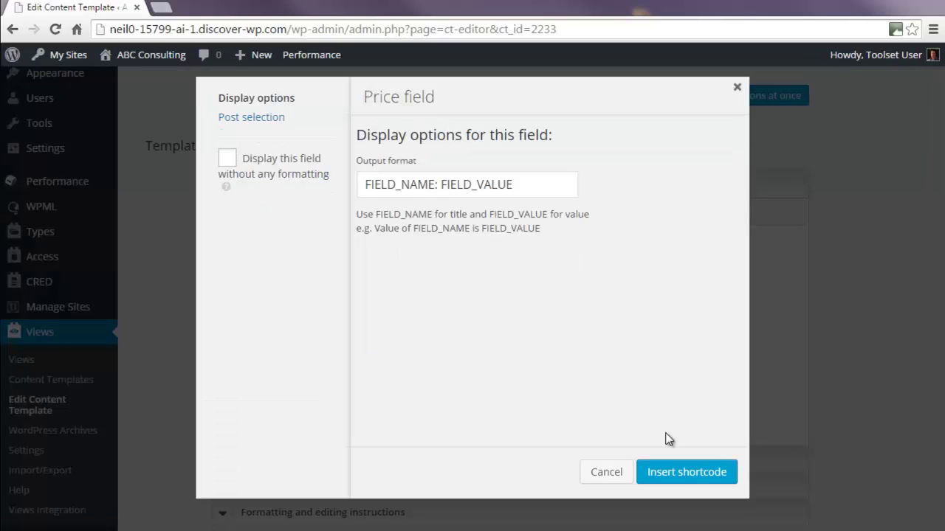
pyautogui.click(679, 475)
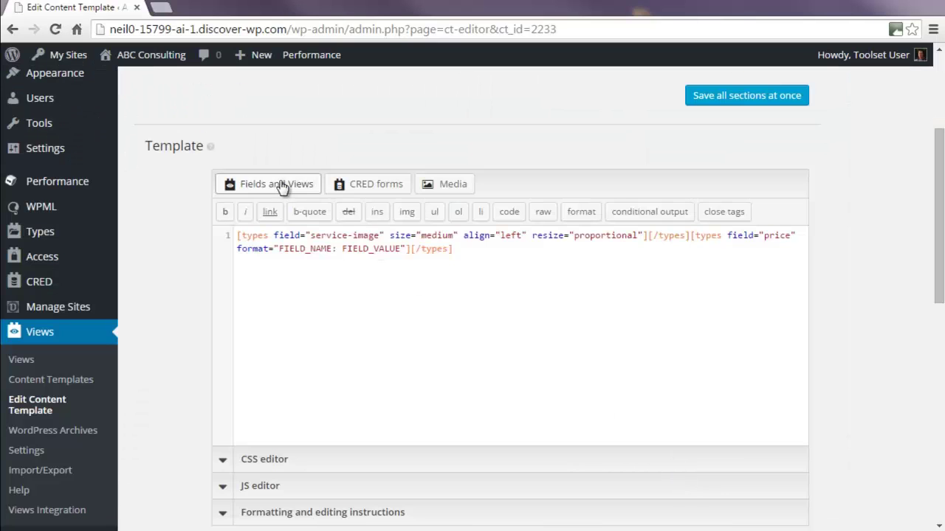
pyautogui.click(310, 185)
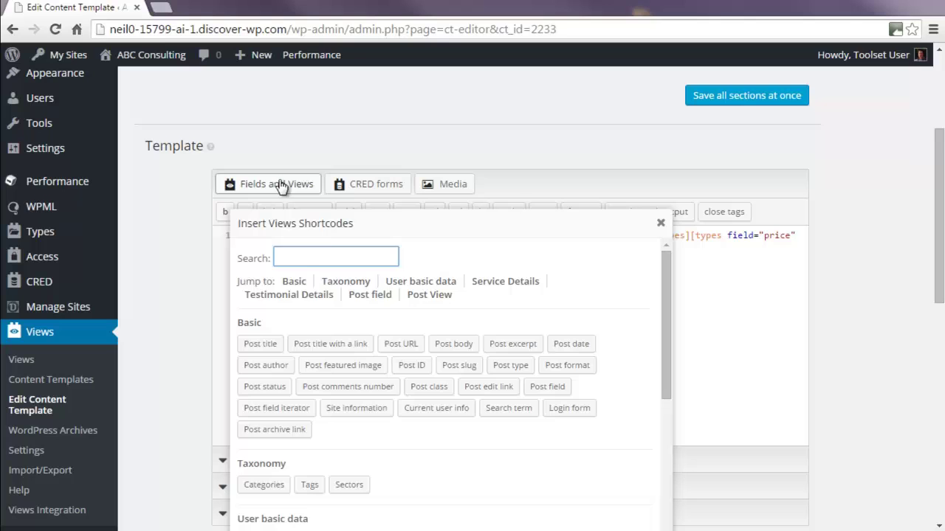
pyautogui.click(490, 283)
pyautogui.click(388, 359)
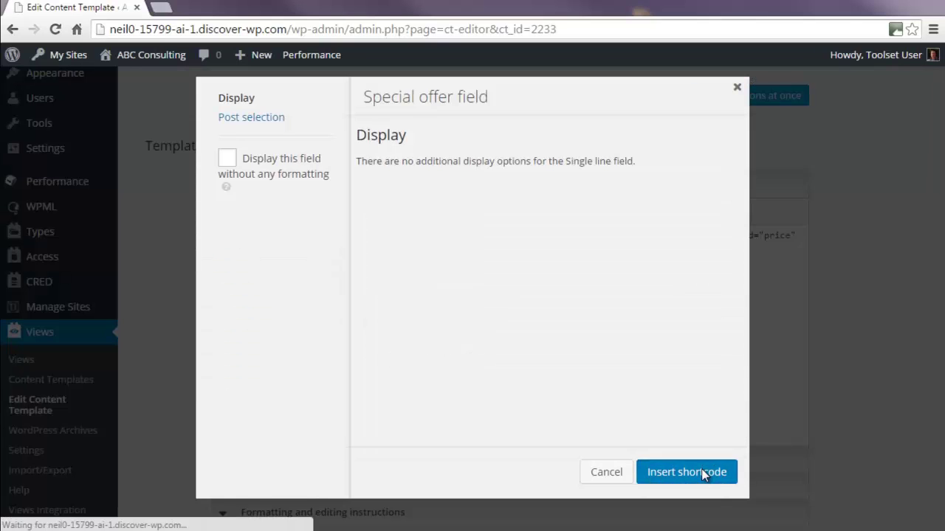
pyautogui.click(701, 472)
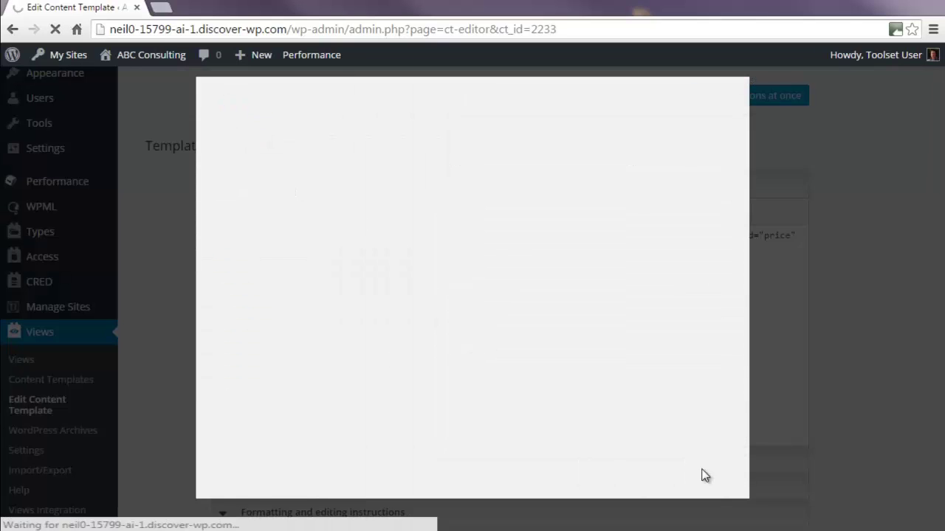
# Step: Insert the Due date field and the Customers field with comma-separated values
pyautogui.click(273, 184)
pyautogui.click(492, 285)
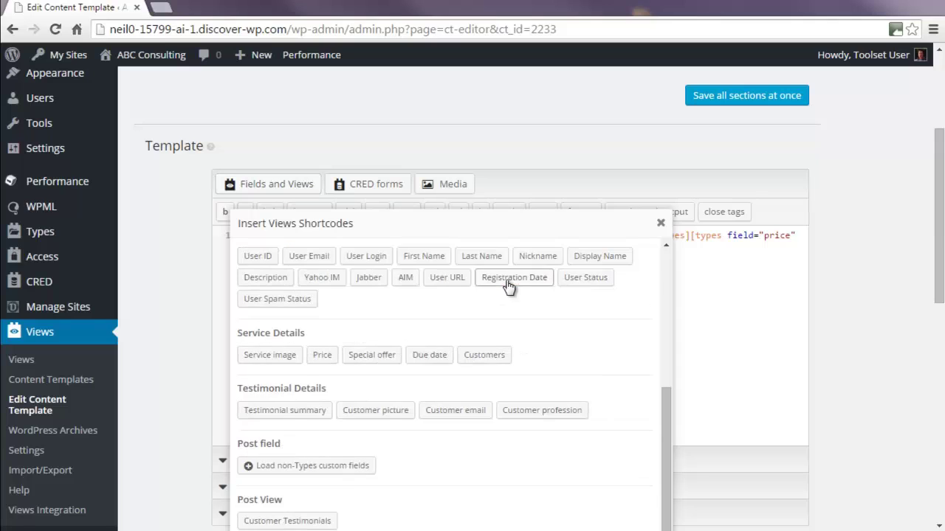
pyautogui.click(437, 362)
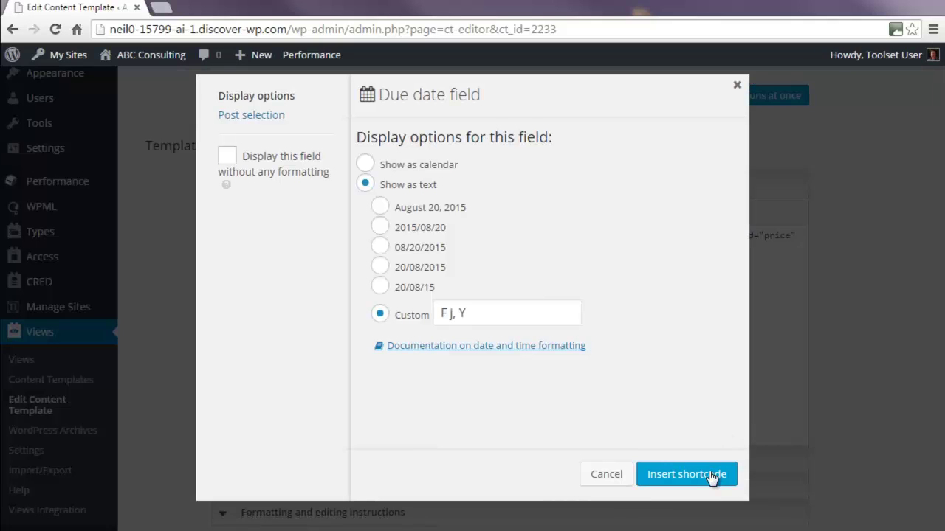
pyautogui.click(687, 475)
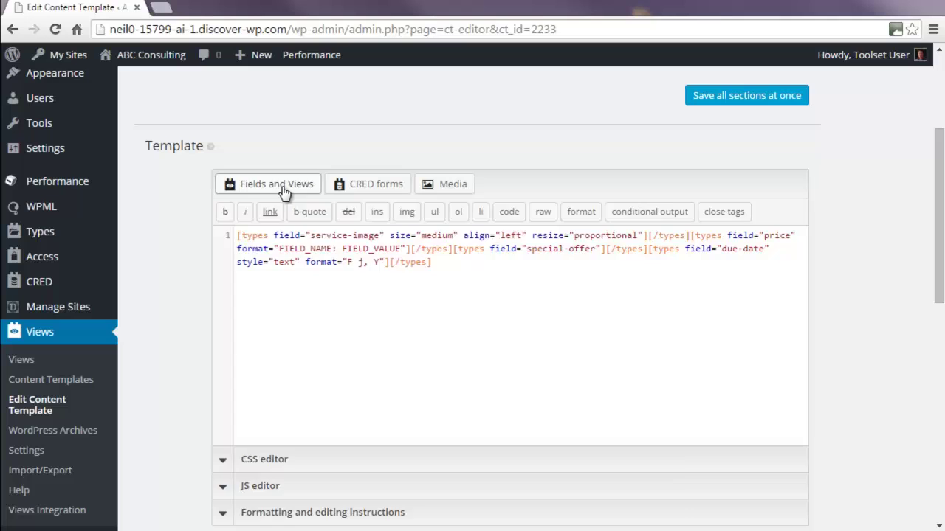
pyautogui.click(274, 183)
pyautogui.click(492, 284)
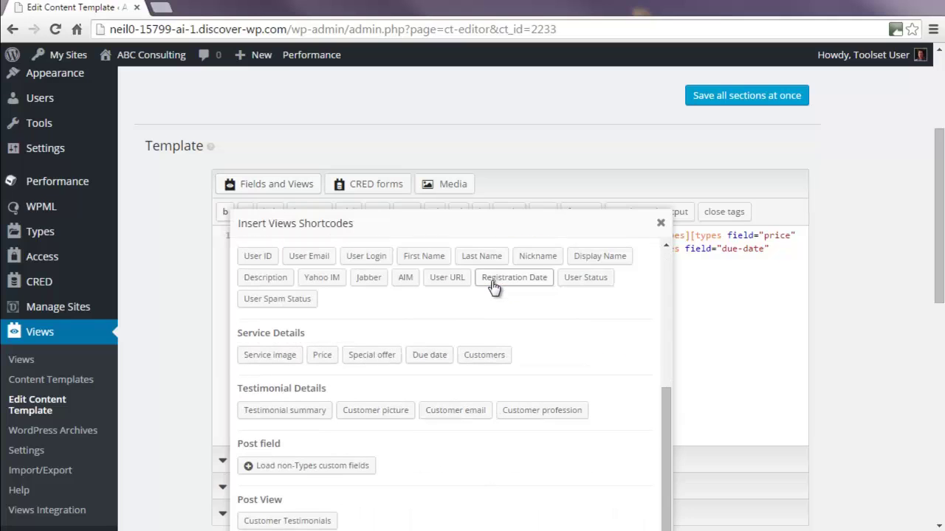
pyautogui.click(485, 355)
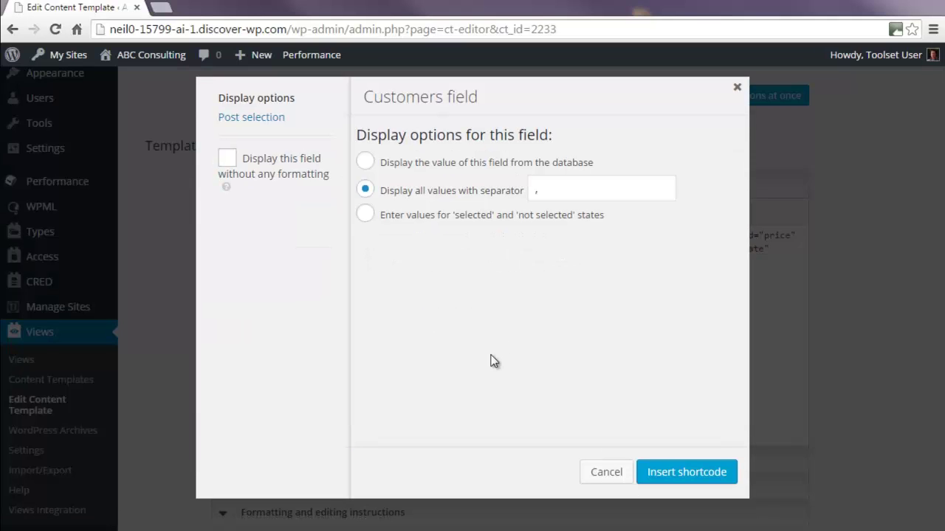
pyautogui.click(678, 471)
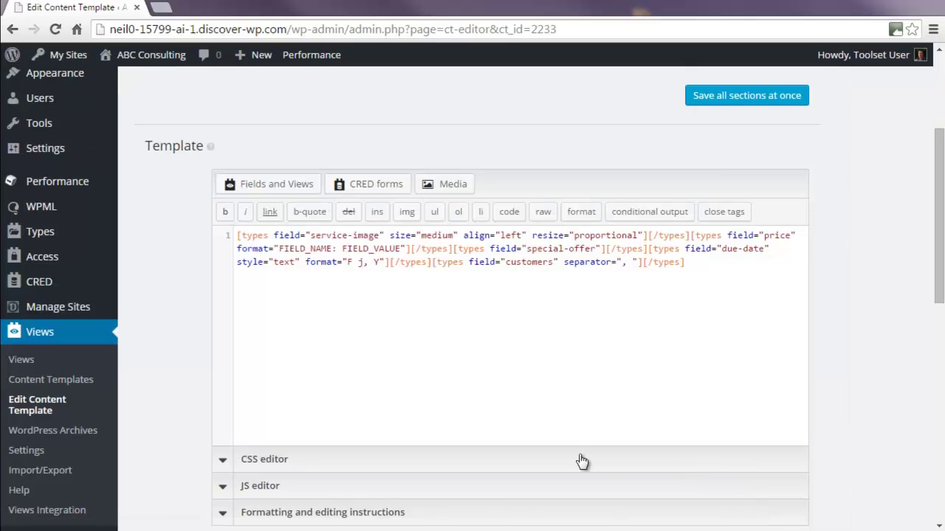
# Step: Insert the post body shortcode without a content template
pyautogui.click(297, 184)
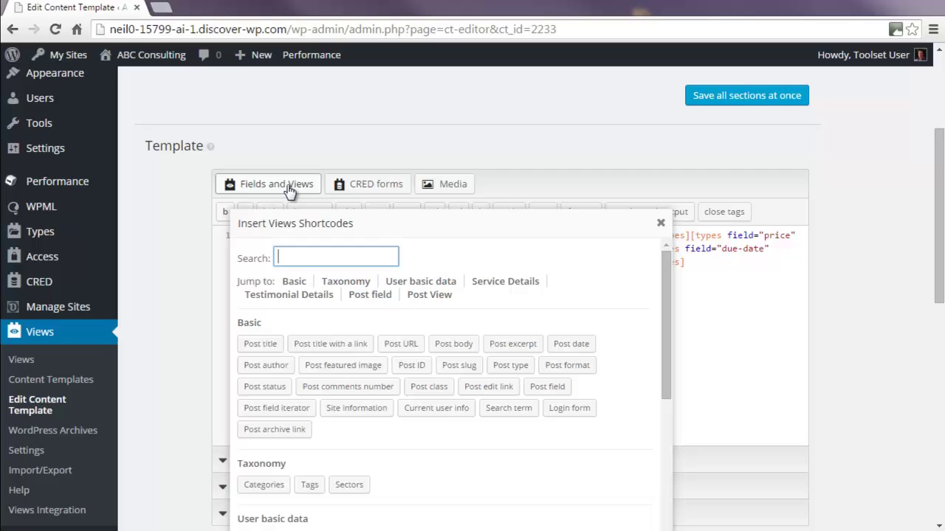
pyautogui.click(463, 347)
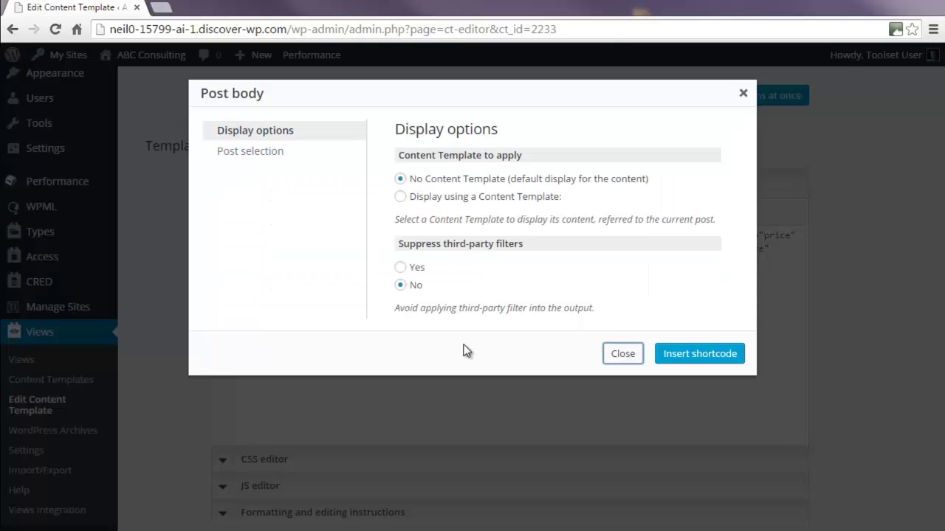
pyautogui.click(694, 356)
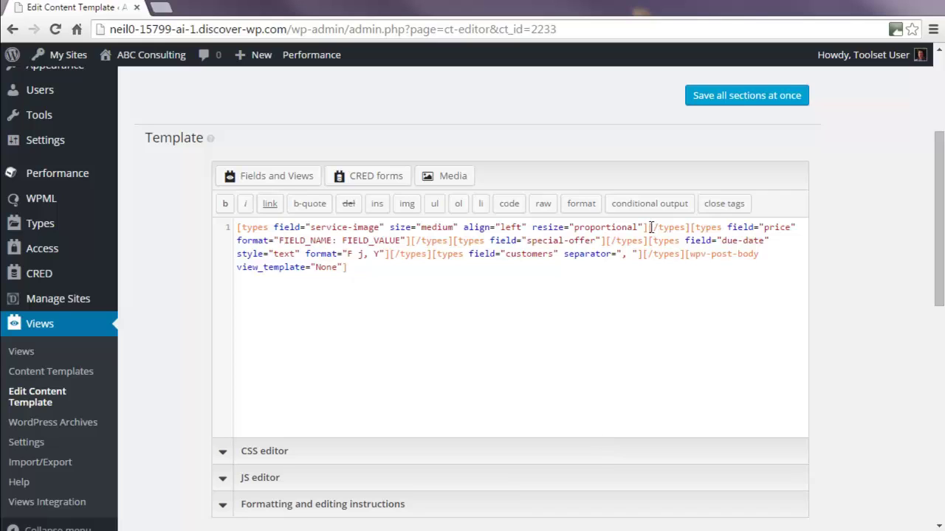
# Step: Put the price, due date, customers and post body shortcodes each on their own line
pyautogui.click(690, 227)
pyautogui.press('Return')
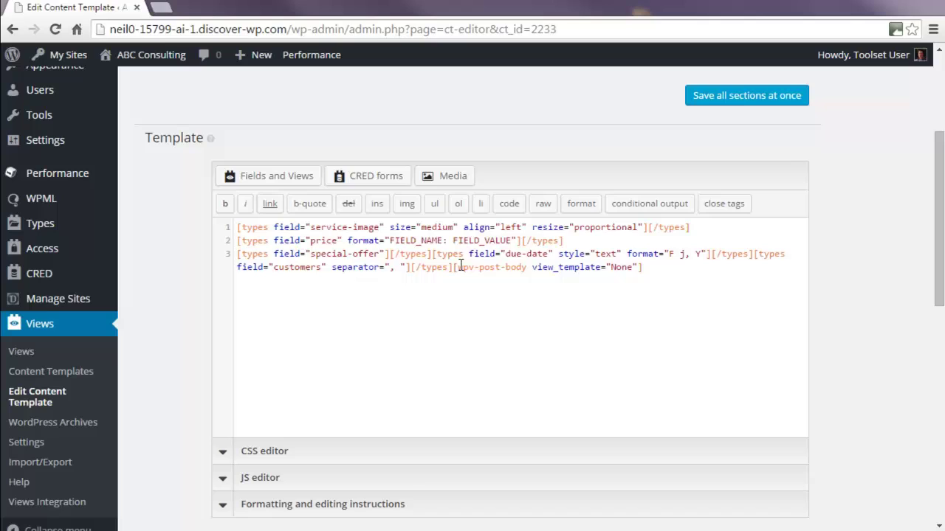
pyautogui.click(432, 254)
pyautogui.press('Return')
pyautogui.click(559, 267)
pyautogui.press('Return')
pyautogui.click(488, 281)
pyautogui.press('Return')
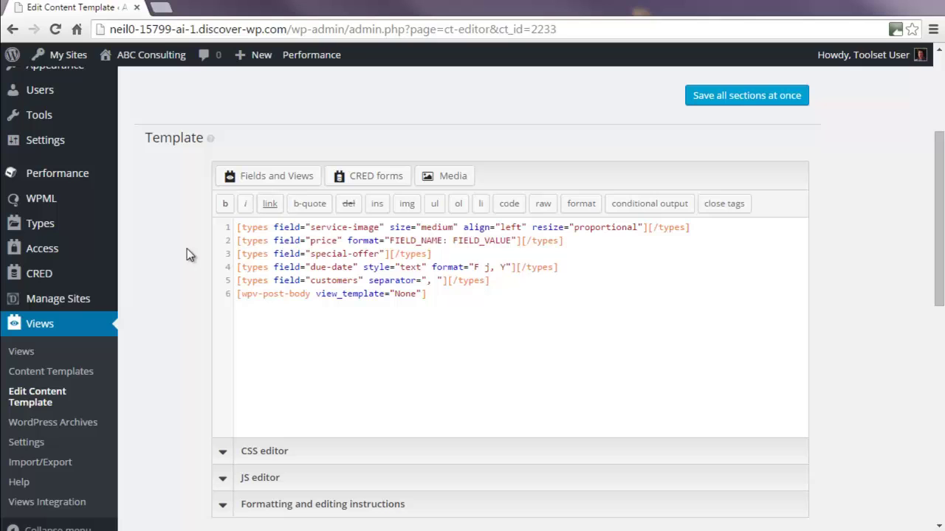
# Step: Add labels: bold 'Special offer this week:', 'Valid for:', and bold 'Service available for:'
pyautogui.click(236, 253)
pyautogui.write('<s')
pyautogui.write('trong>')
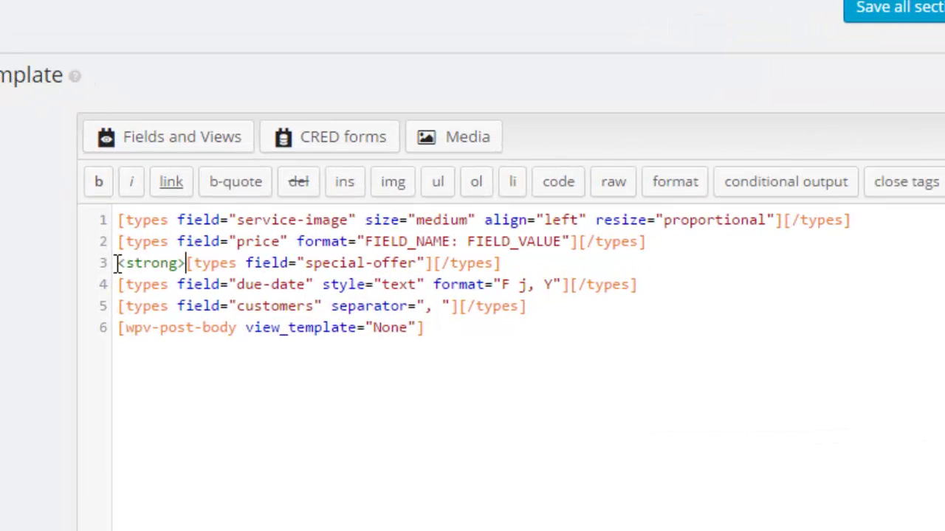
pyautogui.write('Special of')
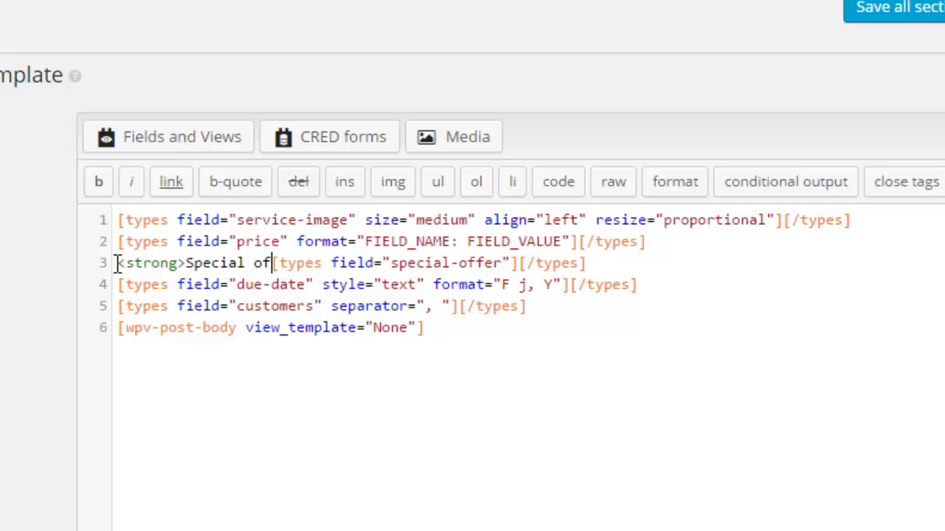
pyautogui.write('fer this week')
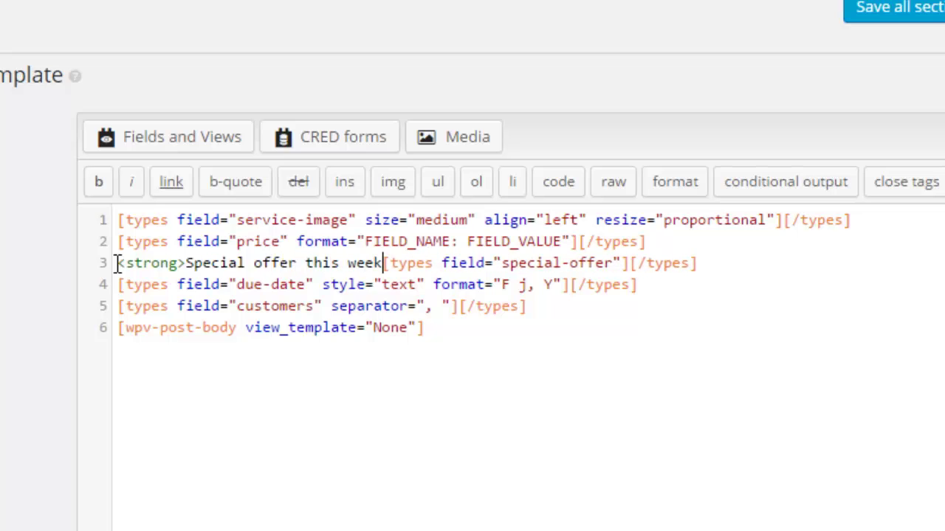
pyautogui.write(':</strong')
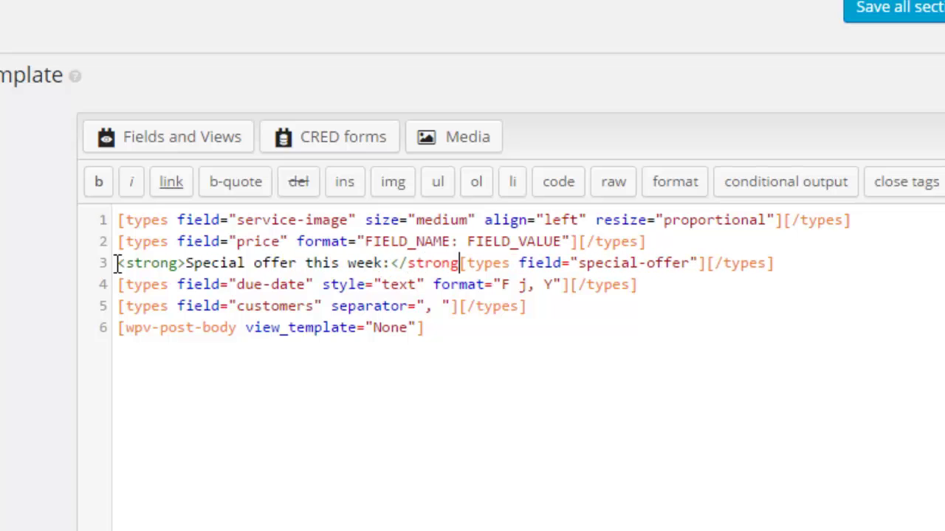
pyautogui.write('>')
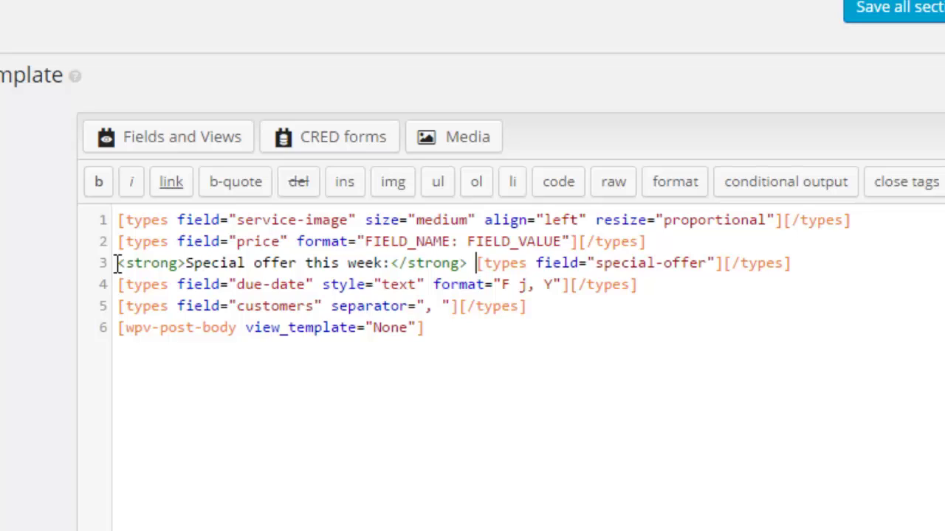
pyautogui.click(117, 284)
pyautogui.write('Valid ')
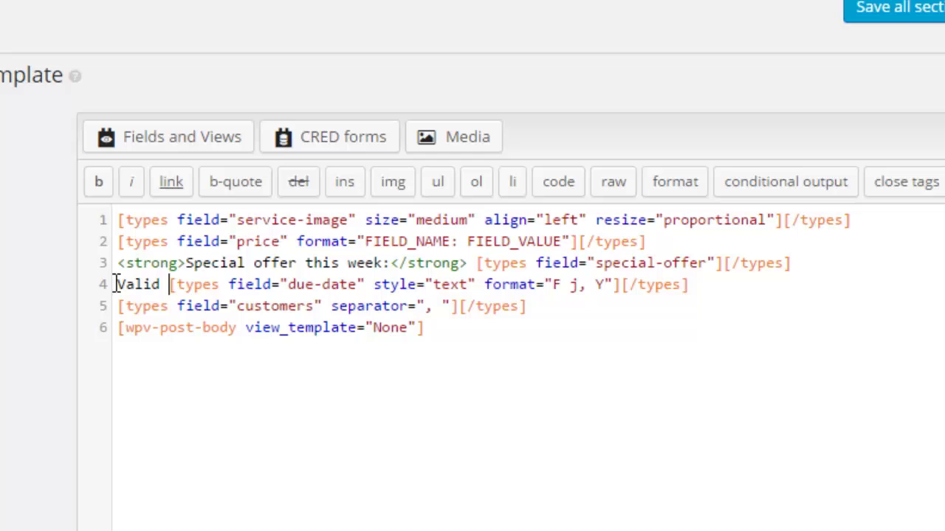
pyautogui.write('for:')
pyautogui.click(116, 305)
pyautogui.write('<strong')
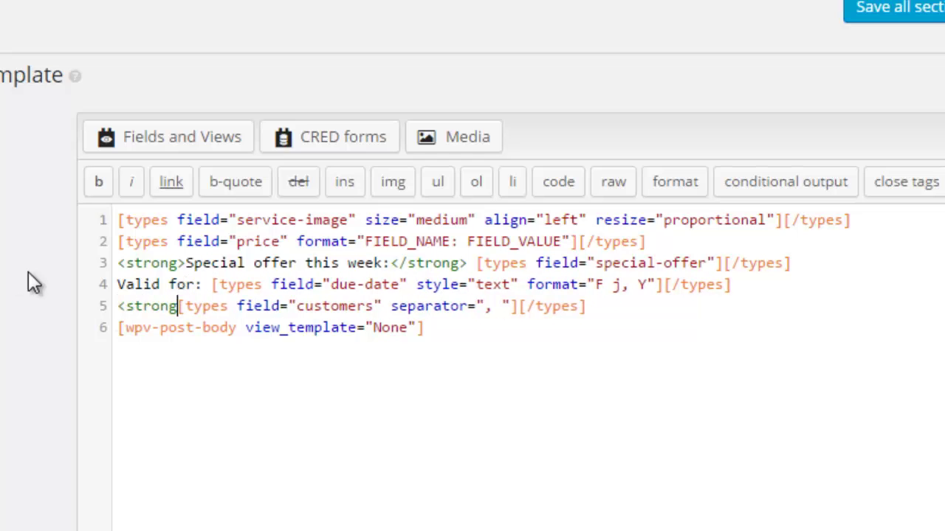
pyautogui.write('>Service available ')
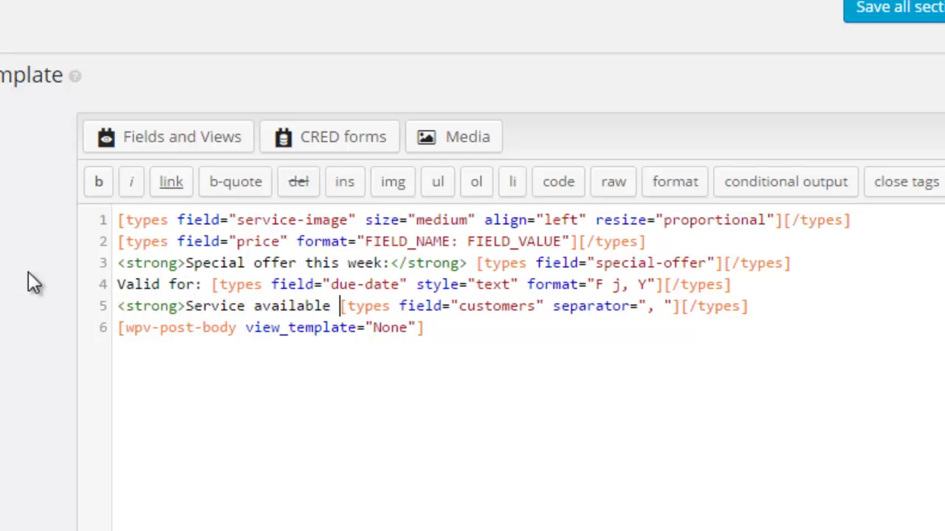
pyautogui.write('for:</strong>')
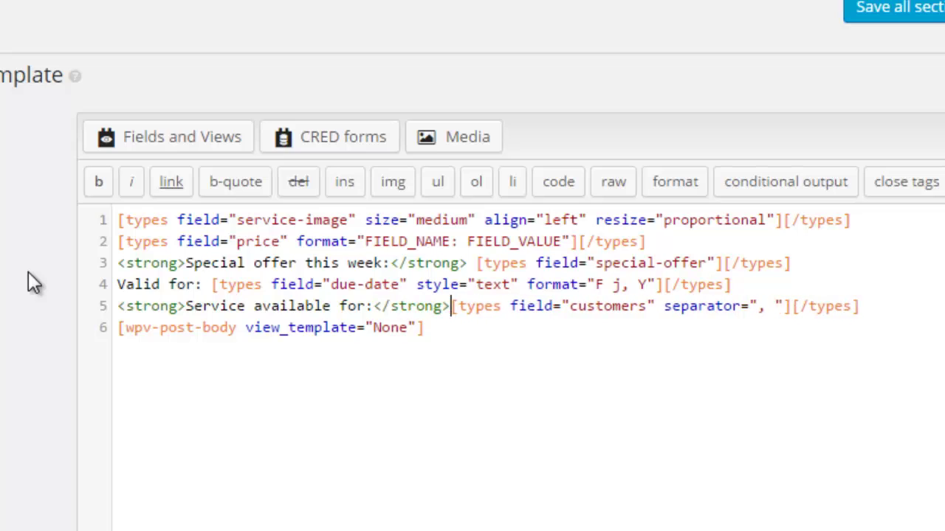
# Step: Add a <h2>Description</h2> heading on a new line above the post body
pyautogui.click(120, 353)
pyautogui.press('Return')
pyautogui.press('Return')
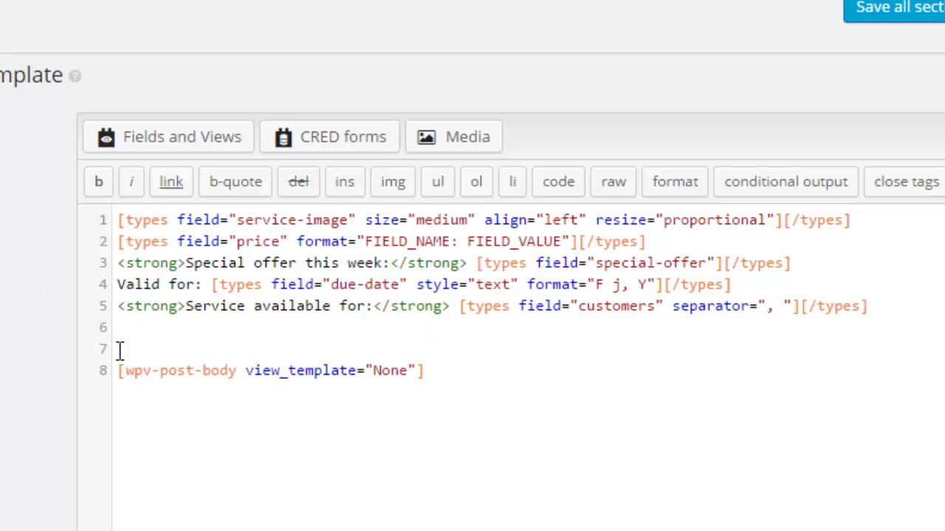
pyautogui.click(120, 353)
pyautogui.write('<h2>Description')
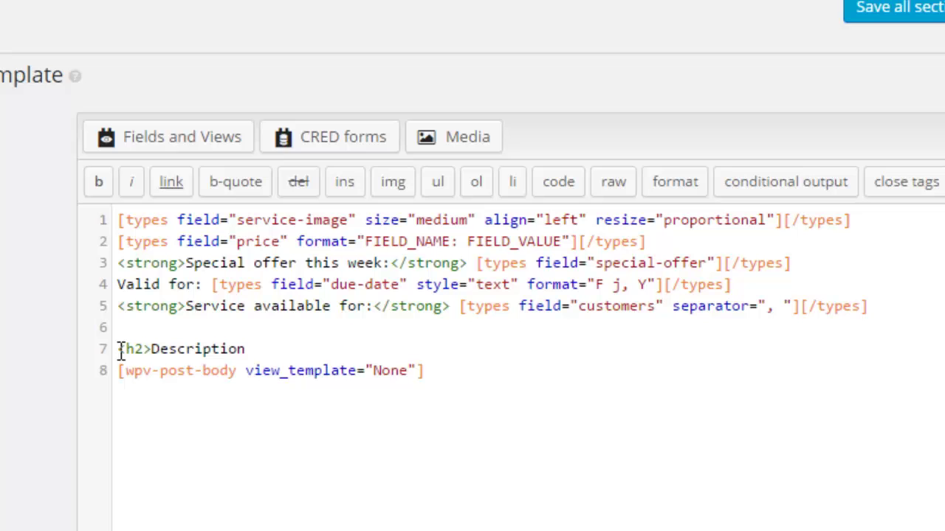
pyautogui.write('</h2>')
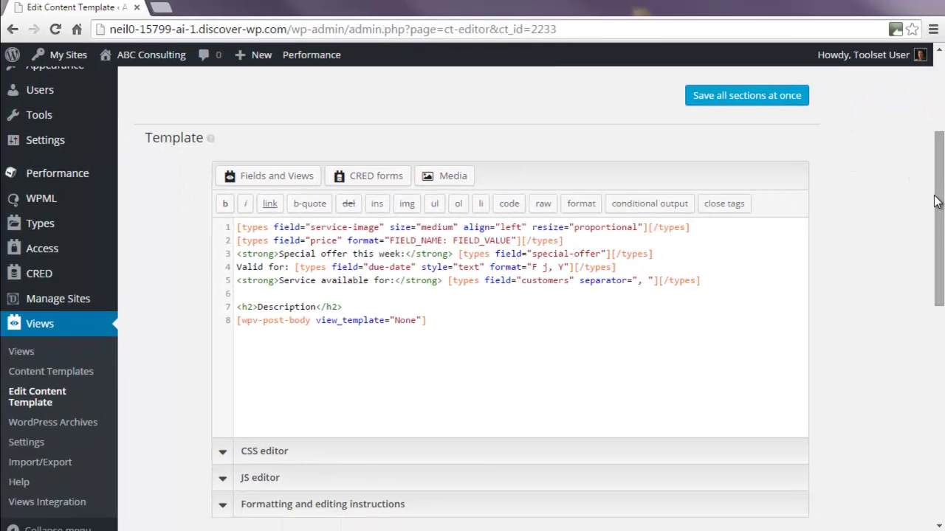
# Step: Bind the template to all 6 existing Services
pyautogui.moveTo(936, 196); pyautogui.dragTo(922, 369)
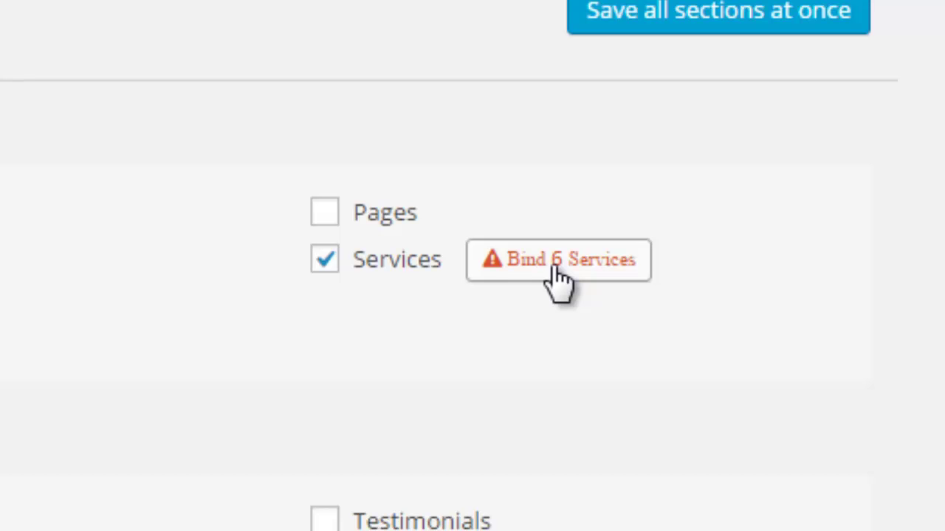
pyautogui.click(559, 278)
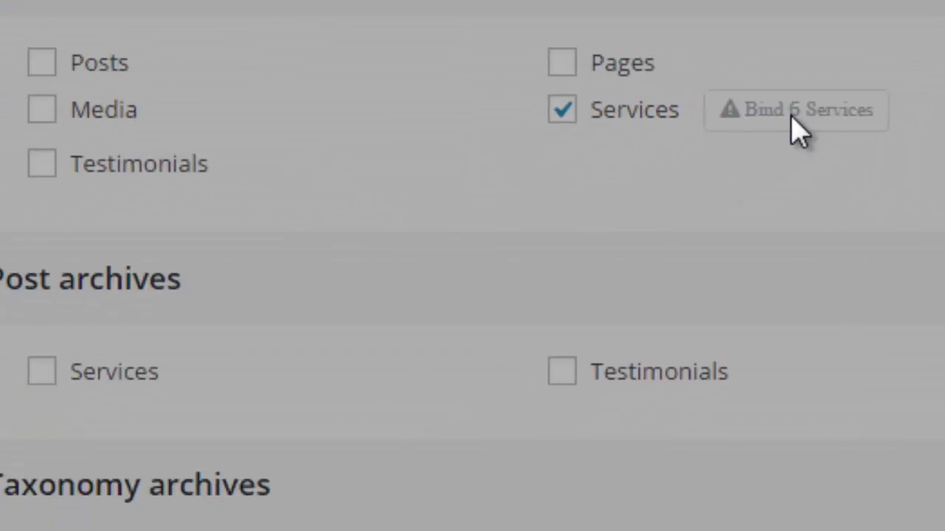
pyautogui.click(609, 319)
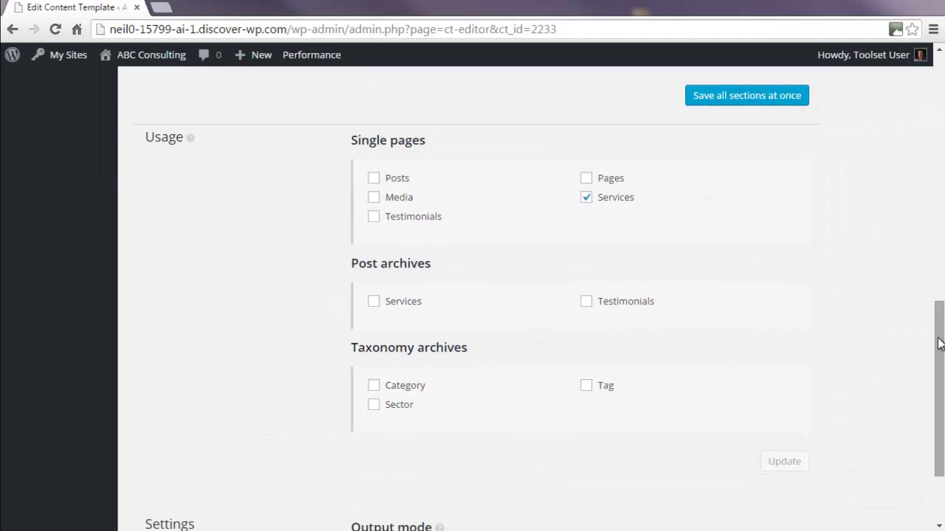
# Step: Switch output to auto-inserted paragraphs and save all sections
pyautogui.moveTo(936, 358); pyautogui.dragTo(936, 405)
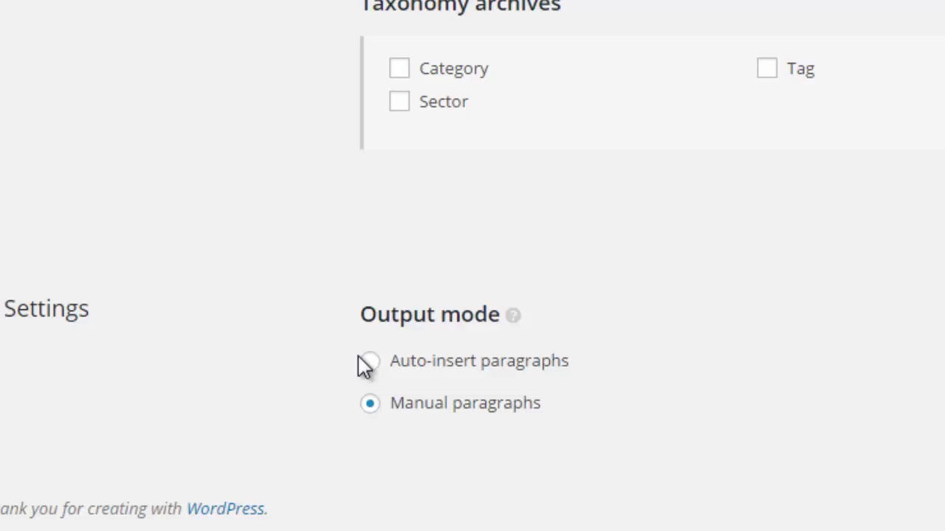
pyautogui.click(377, 337)
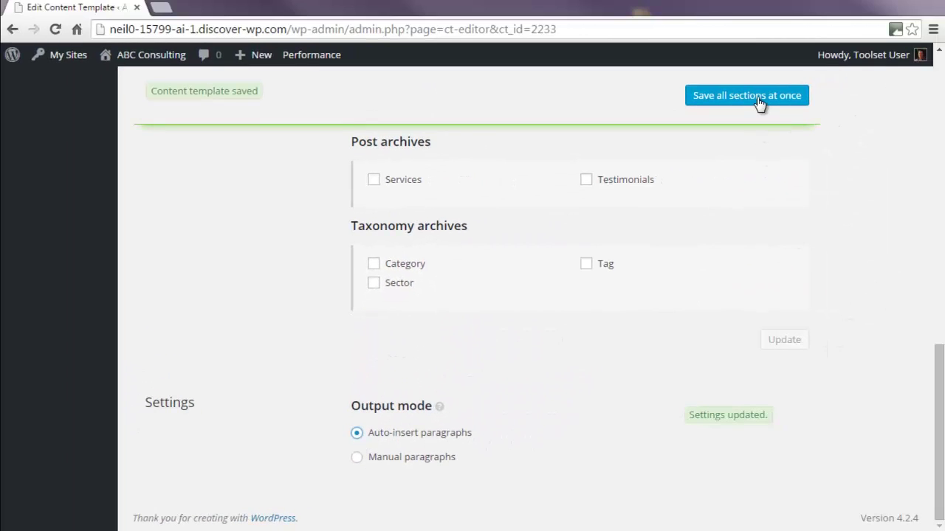
pyautogui.click(622, 186)
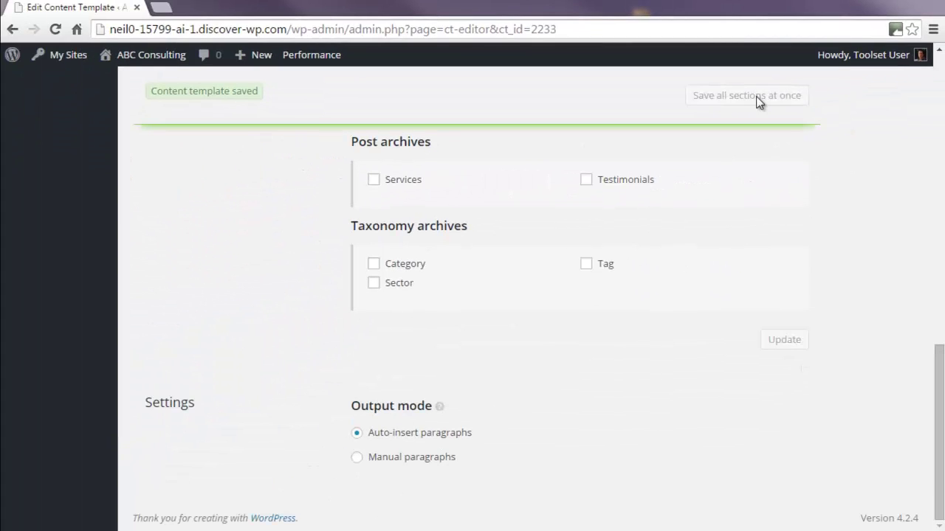
pyautogui.moveTo(936, 340); pyautogui.dragTo(938, 124)
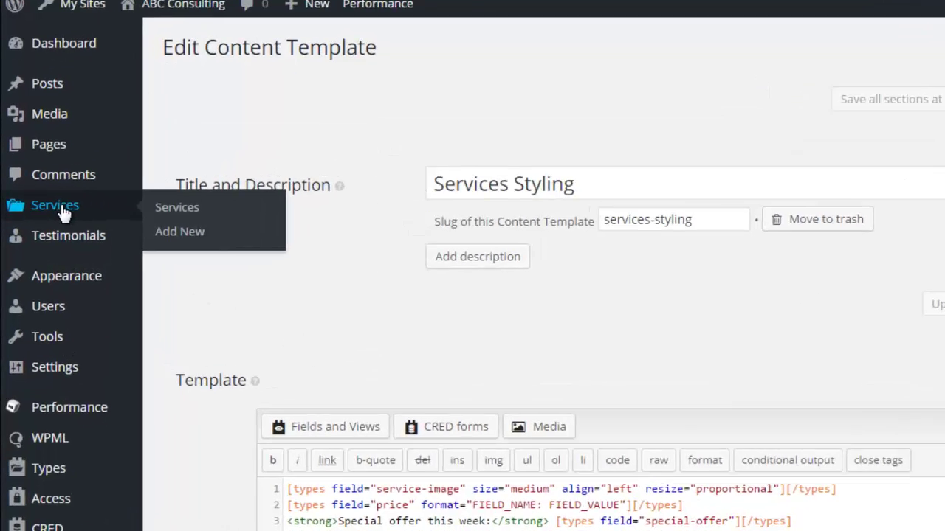
pyautogui.moveTo(102, 126)
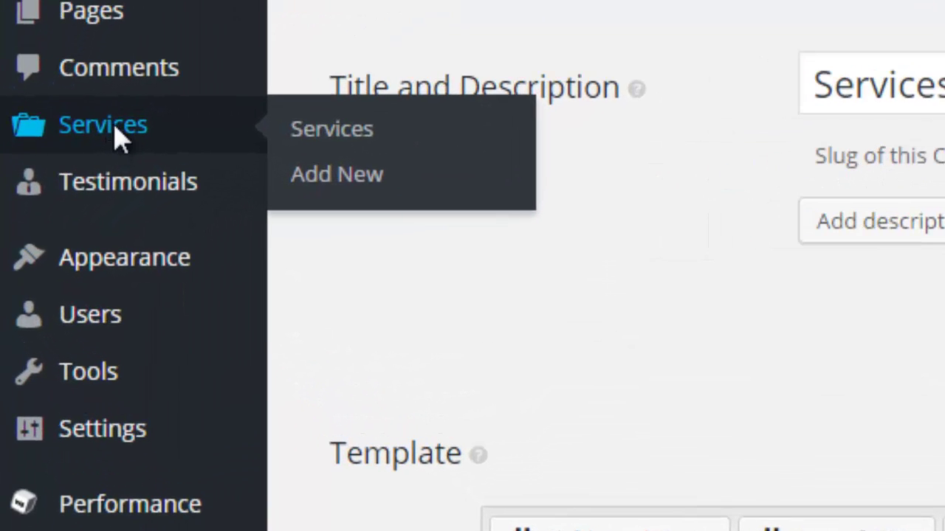
# Step: Open the Custom Design service from the Services list and dismiss the distraction-free writing tip
pyautogui.click(118, 137)
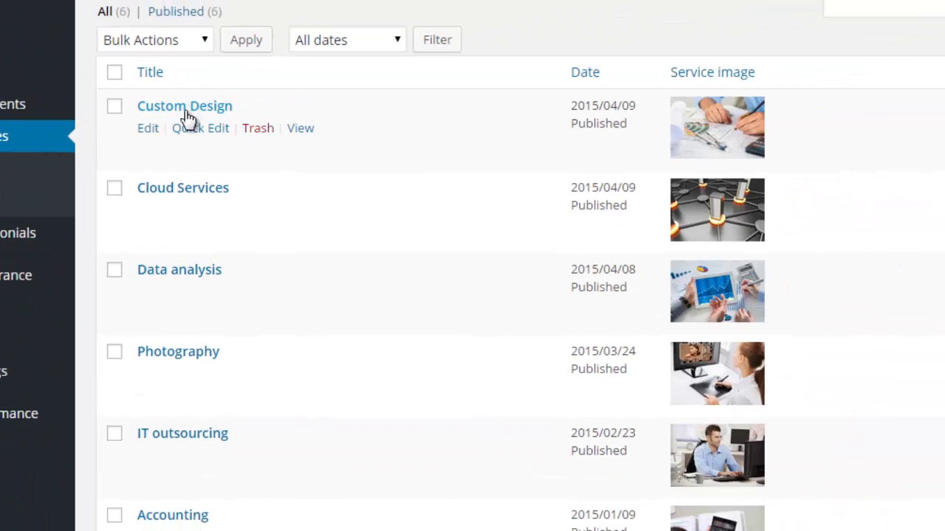
pyautogui.click(185, 110)
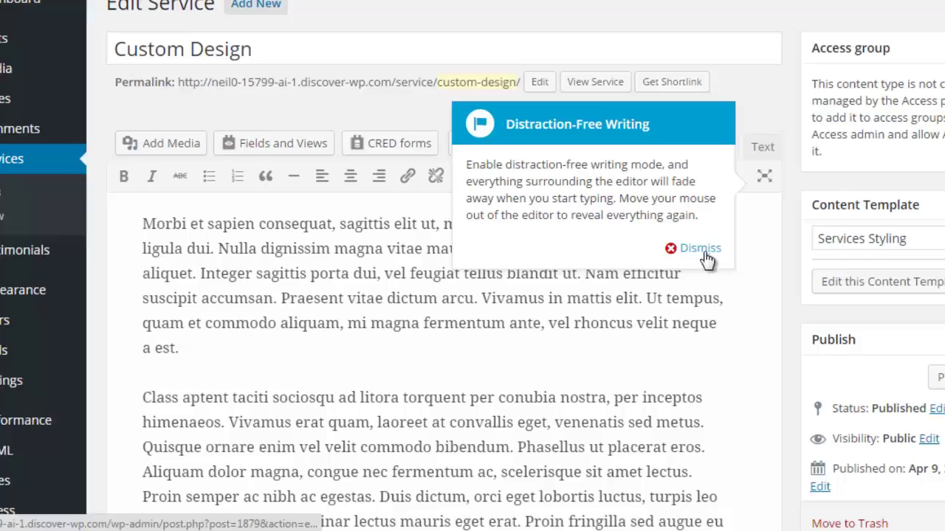
pyautogui.click(701, 249)
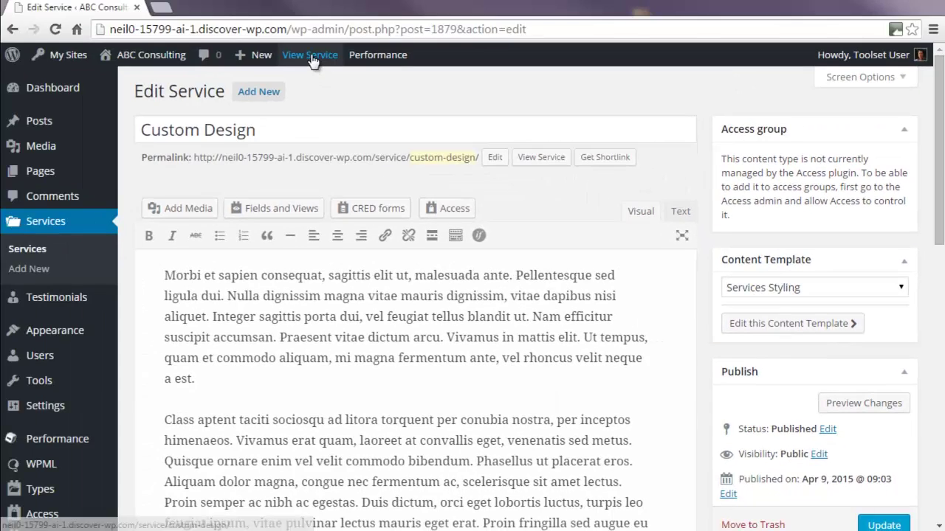
# Step: View the Custom Design service on the live site and scroll through its template output
pyautogui.click(310, 55)
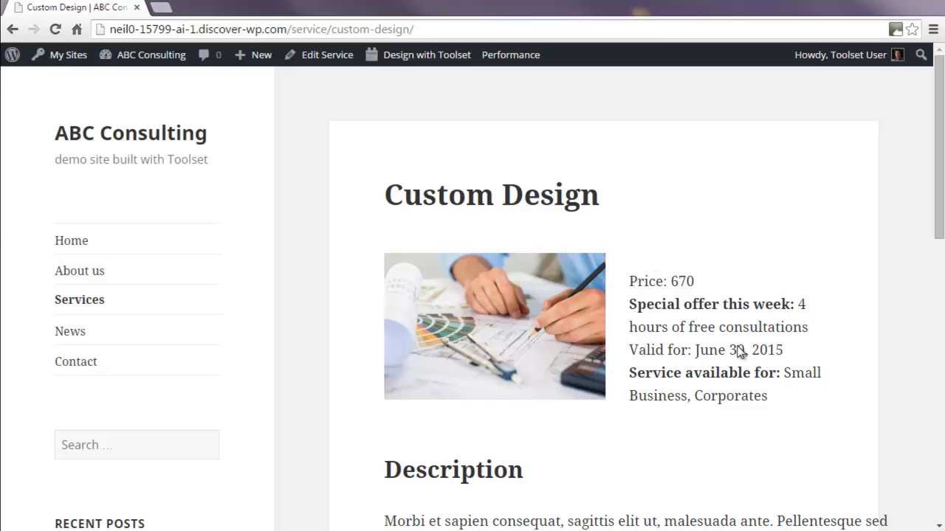
pyautogui.moveTo(942, 179)
pyautogui.mouseDown()
pyautogui.moveTo(941, 378)
pyautogui.moveTo(940, 144)
pyautogui.mouseUp()
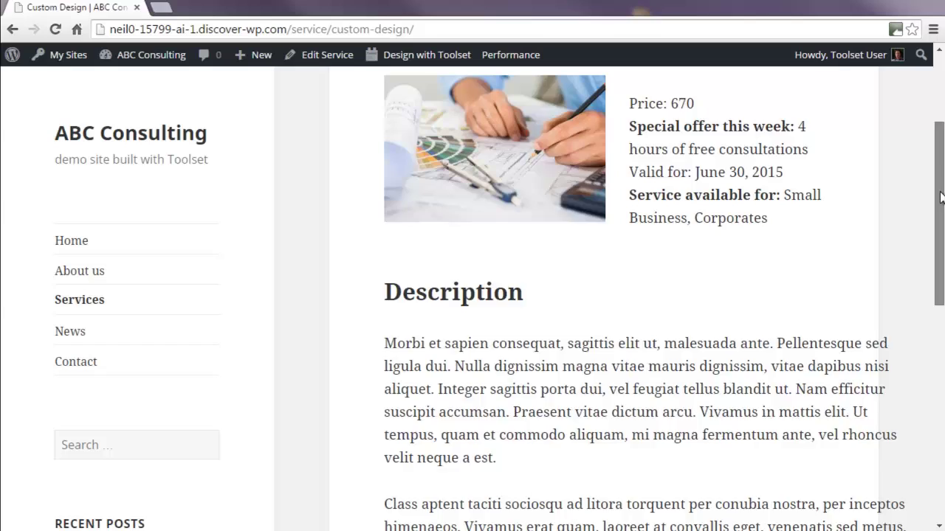